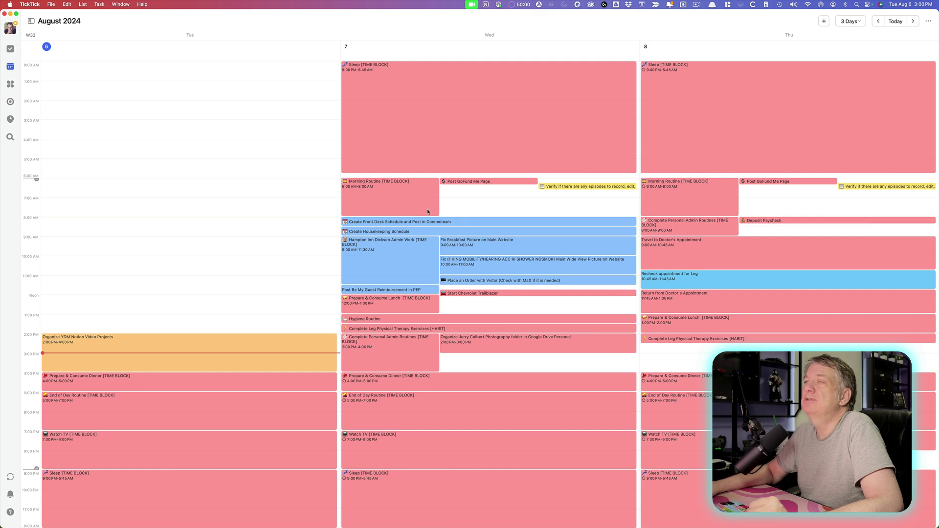
Step: Look over the existing Morning Routine task's details
{"action": "left_click", "coordinate": [385, 194]}
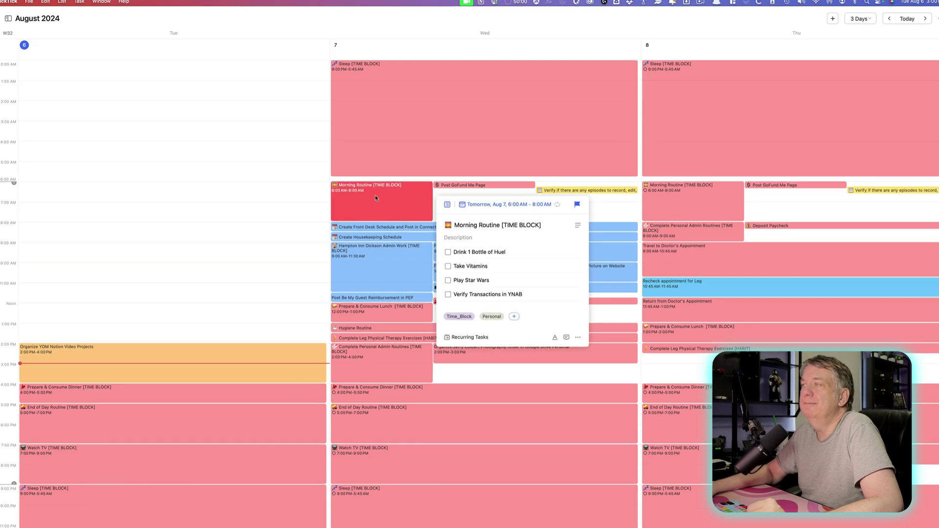
{"action": "scroll", "coordinate": [437, 299], "scroll_direction": "up", "scroll_amount": 1}
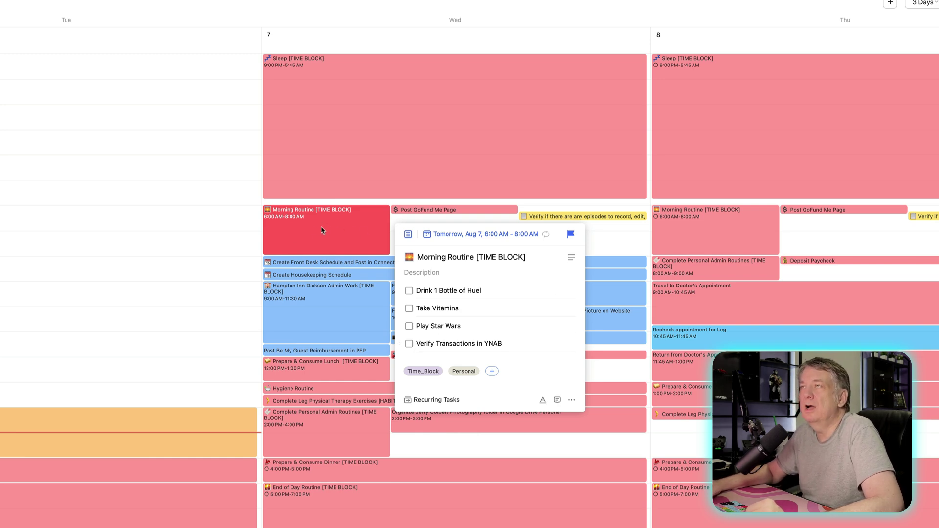
{"action": "key", "text": "Escape"}
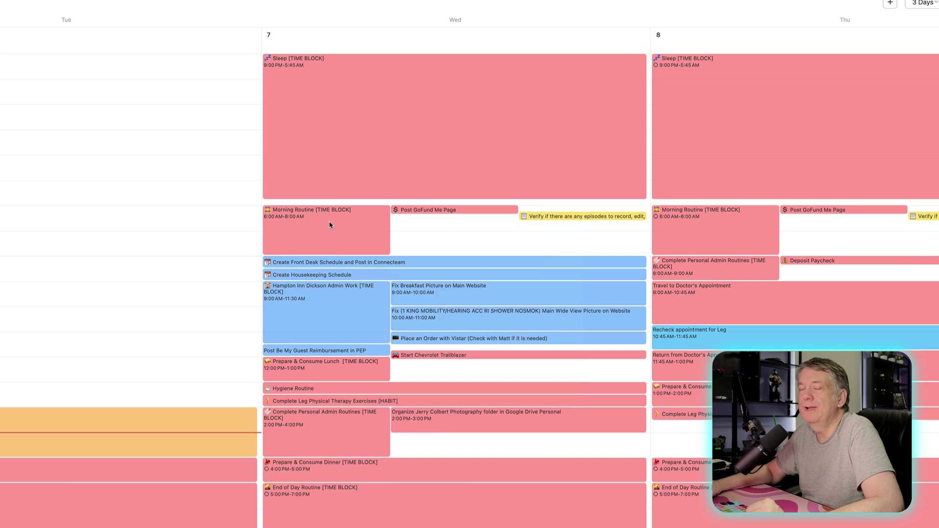
{"action": "left_click", "coordinate": [332, 226]}
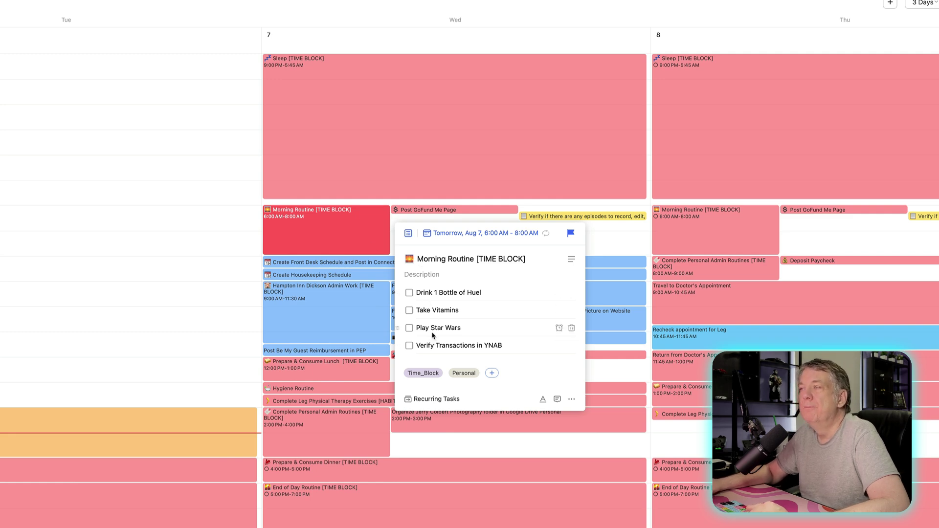
{"action": "left_click", "coordinate": [332, 230]}
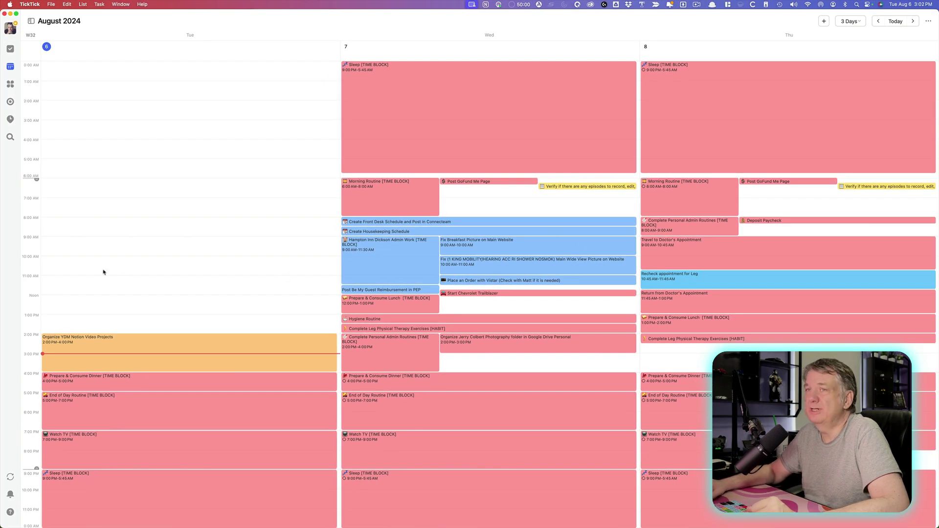
Step: Create a Remodel Bathroom task on Tuesday morning and stretch it to about three hours
{"action": "left_click", "coordinate": [69, 225]}
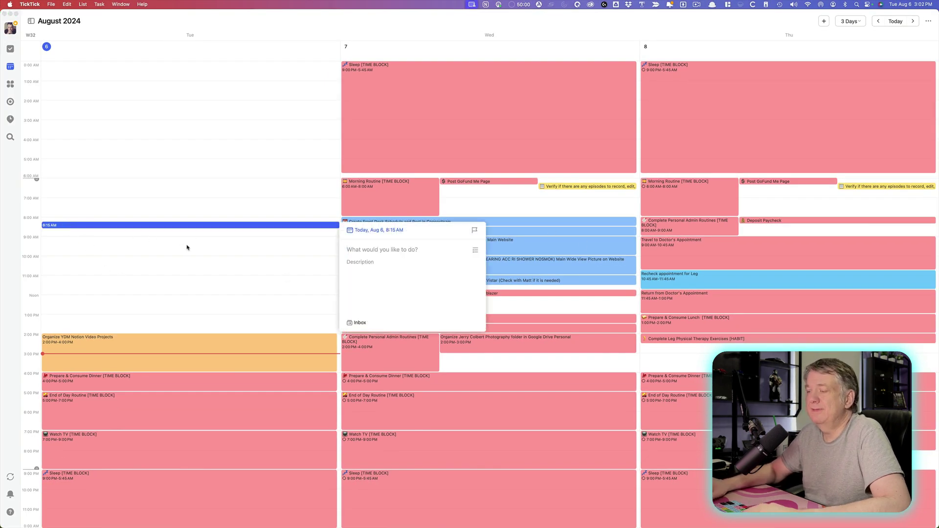
{"action": "type", "text": "Remo"}
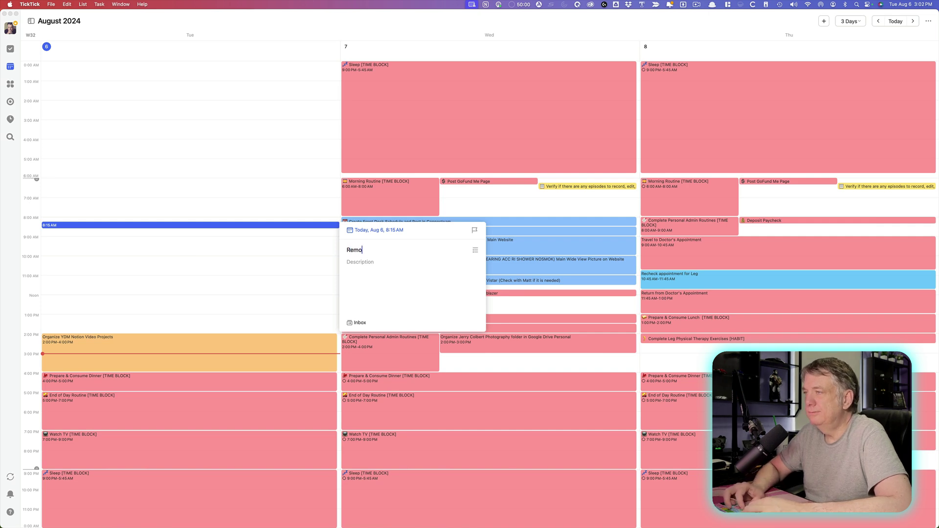
{"action": "type", "text": "del Bathroom"}
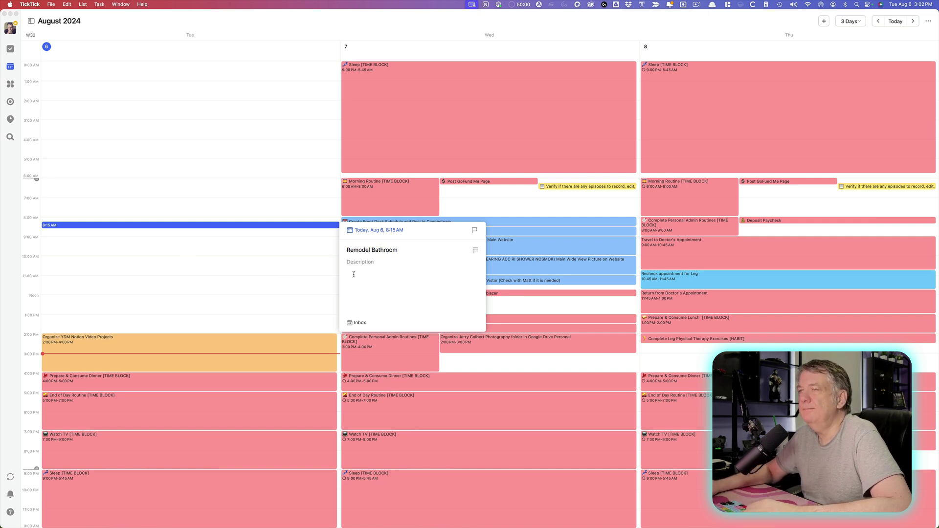
{"action": "left_click", "coordinate": [249, 258]}
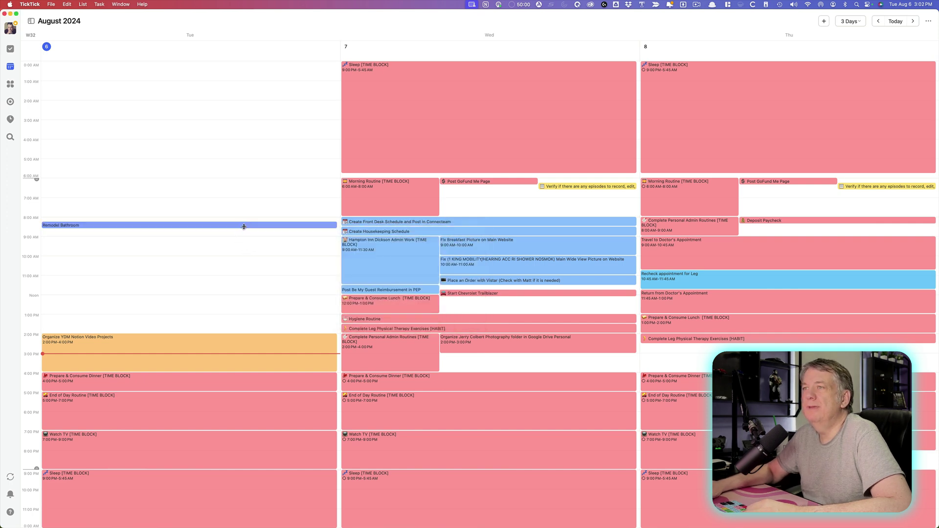
{"action": "left_click_drag", "start_coordinate": [243, 228], "coordinate": [225, 274]}
Step: Move Remodel Bathroom's end date to Aug 10 so it spans Aug 6–10
{"action": "left_click", "coordinate": [238, 248]}
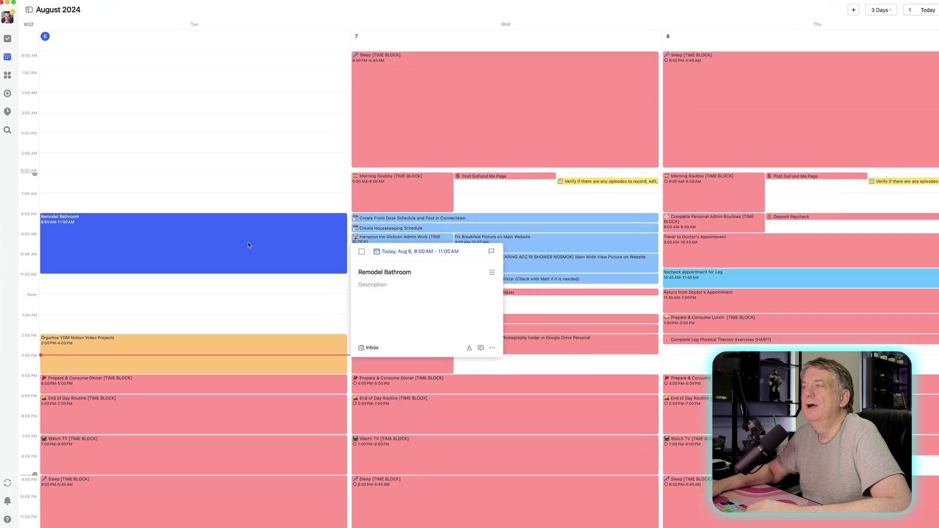
{"action": "left_click", "coordinate": [402, 254]}
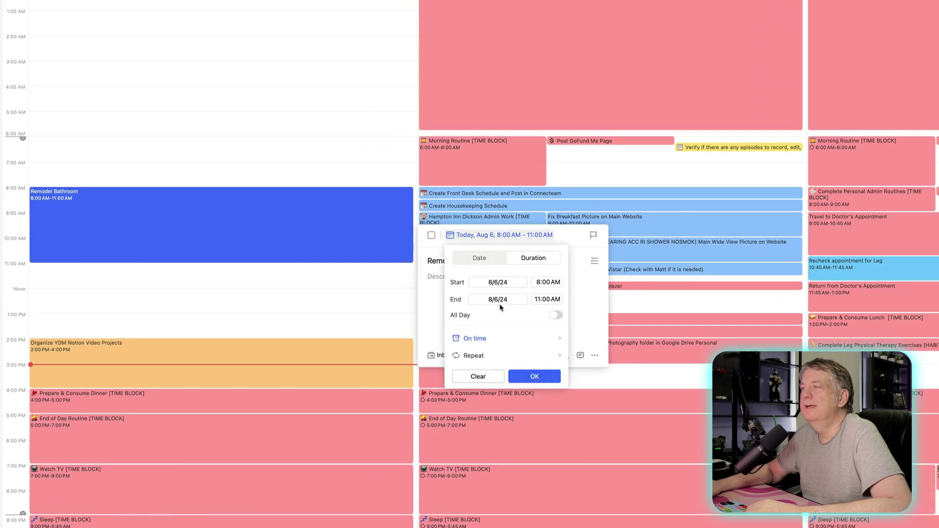
{"action": "left_click", "coordinate": [499, 300]}
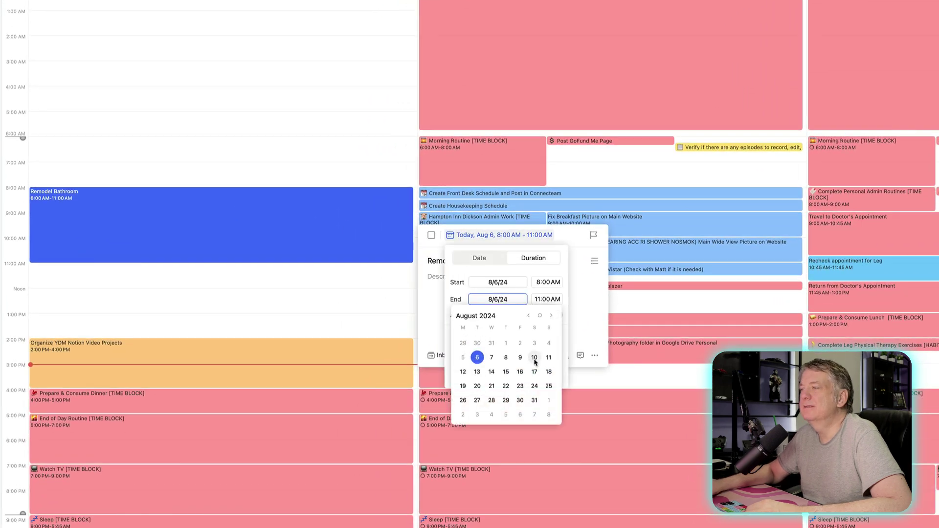
{"action": "left_click", "coordinate": [535, 358]}
{"action": "left_click", "coordinate": [541, 380]}
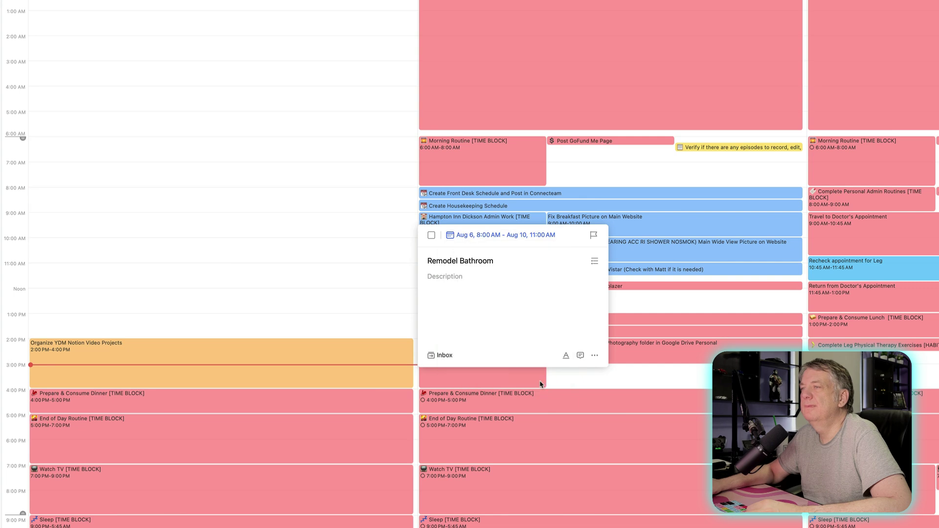
{"action": "left_click", "coordinate": [150, 73]}
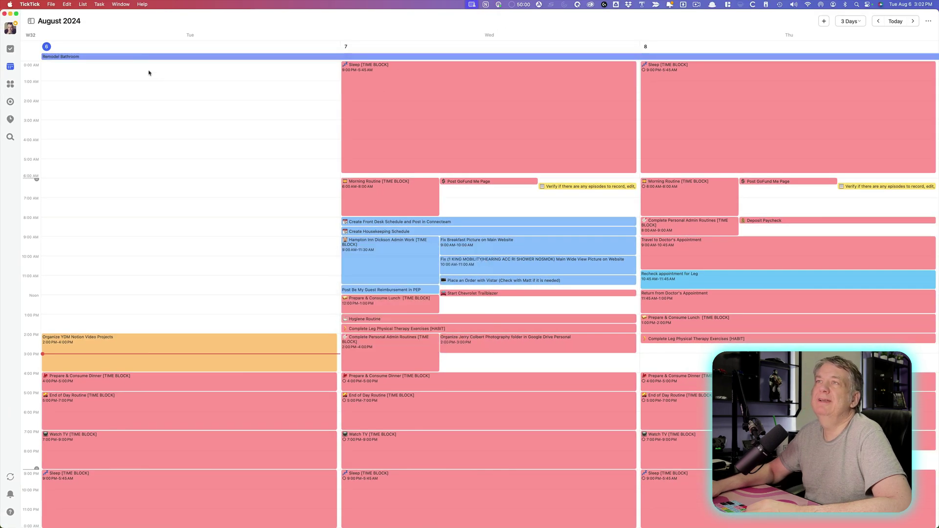
Step: Turn Remodel Bathroom into a checklist with first item 'Measure Dimensions of B…'
{"action": "left_click", "coordinate": [212, 56]}
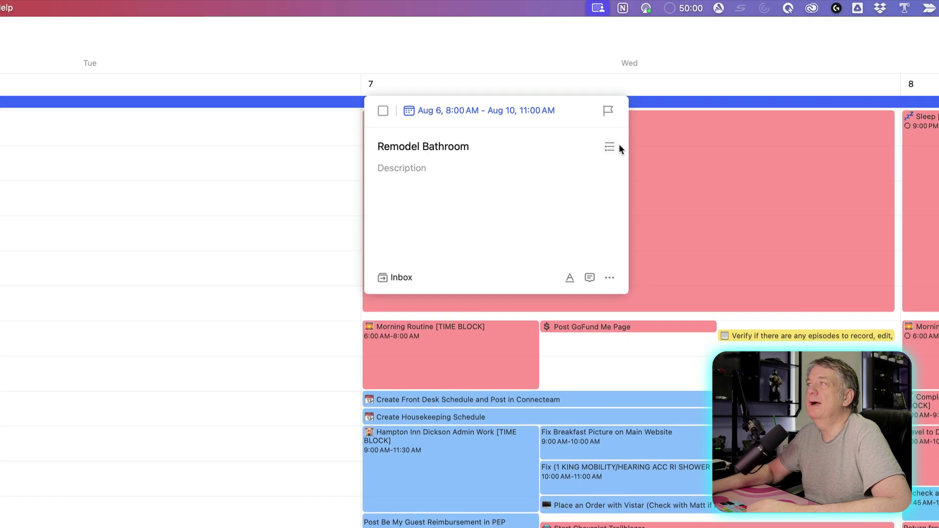
{"action": "left_click", "coordinate": [610, 146]}
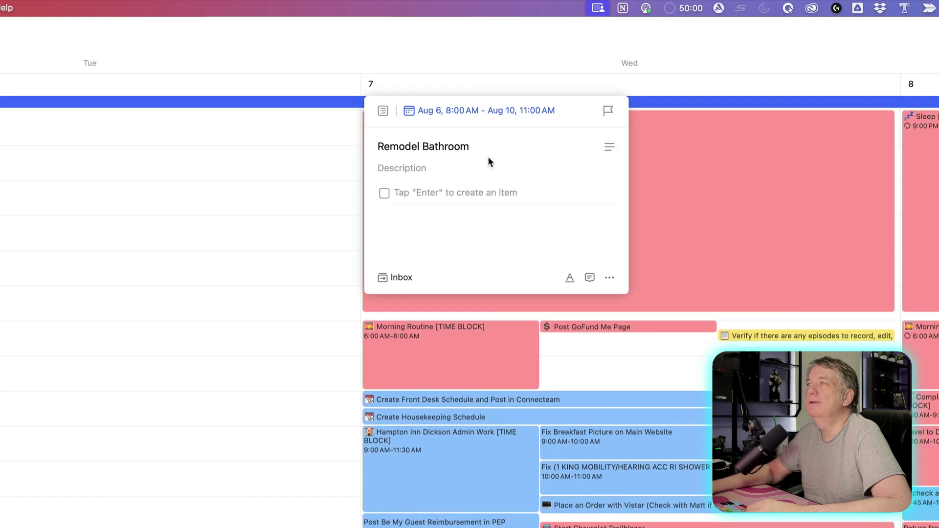
{"action": "left_click", "coordinate": [409, 168]}
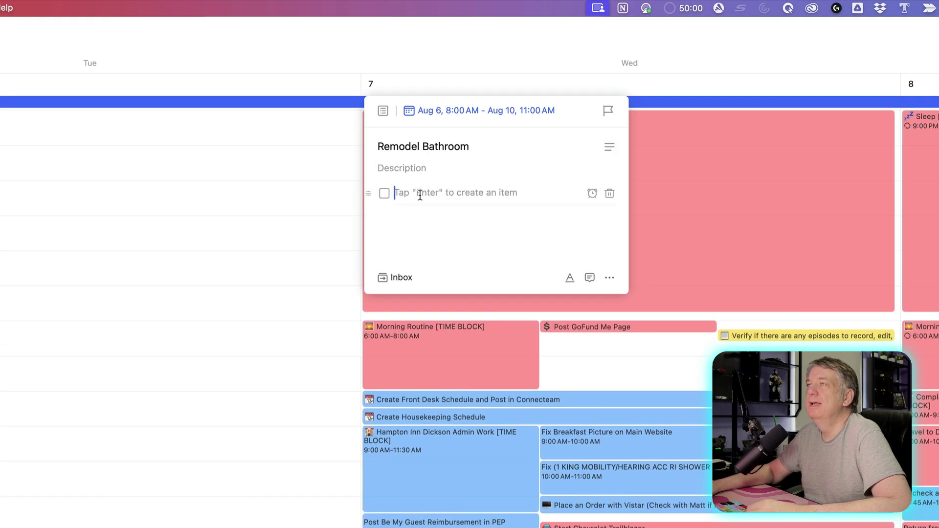
{"action": "type", "text": "MEas"}
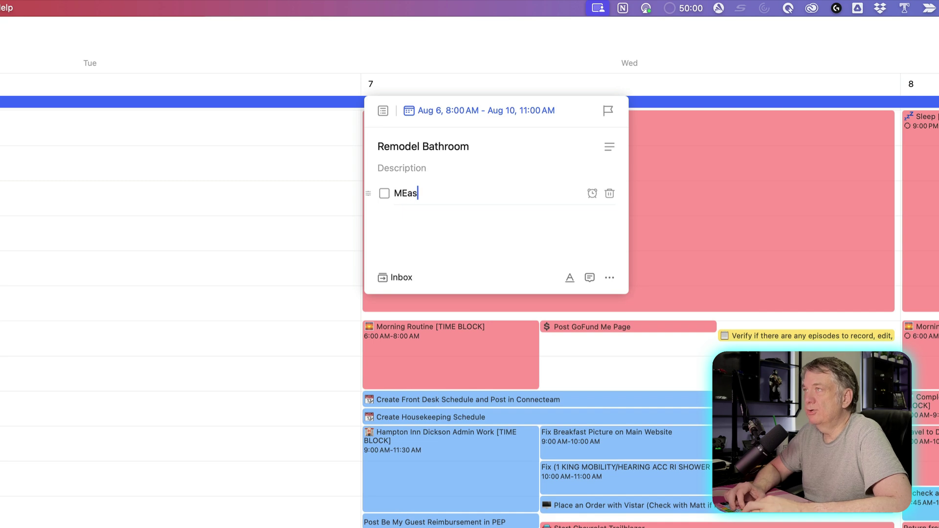
{"action": "key", "text": "BackSpace"}
{"action": "key", "text": "BackSpace"}
{"action": "key", "text": "BackSpace"}
{"action": "type", "text": "eas"}
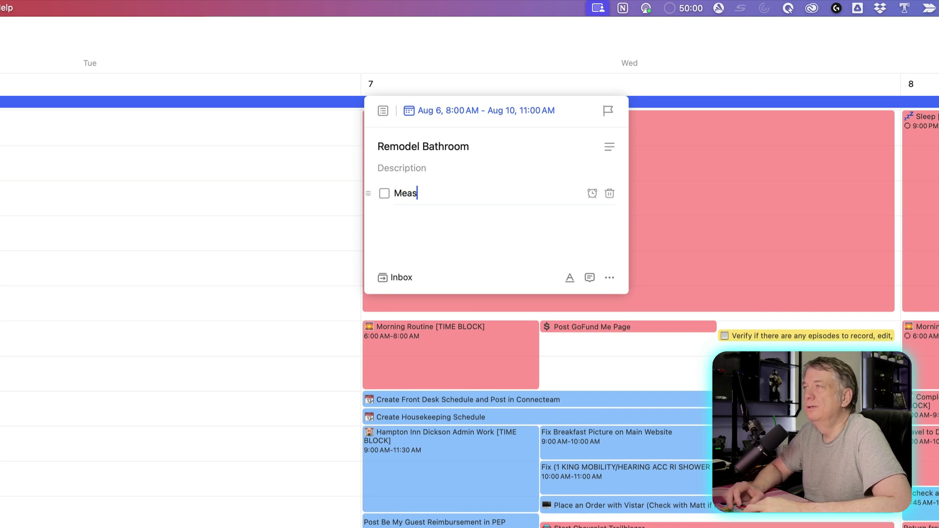
{"action": "type", "text": "ure Dimens"}
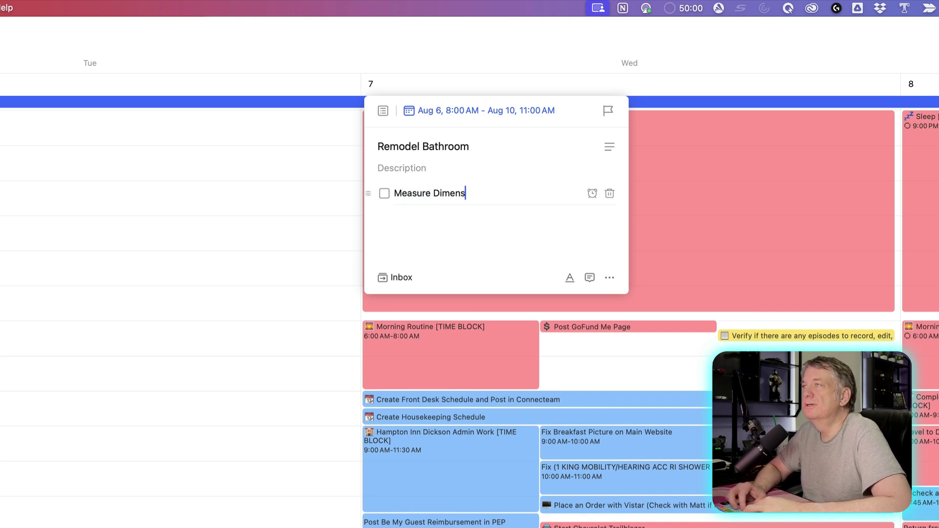
{"action": "type", "text": "ions of"}
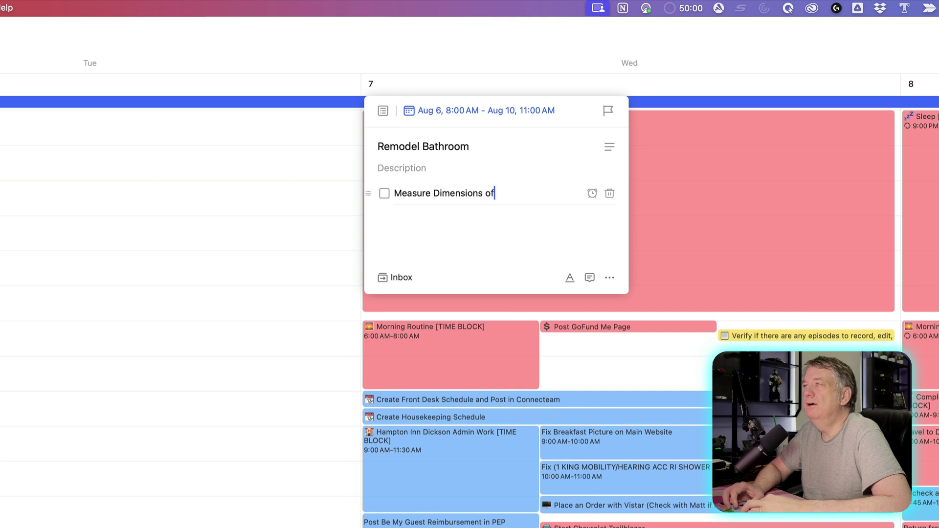
{"action": "type", "text": " Bathroom"}
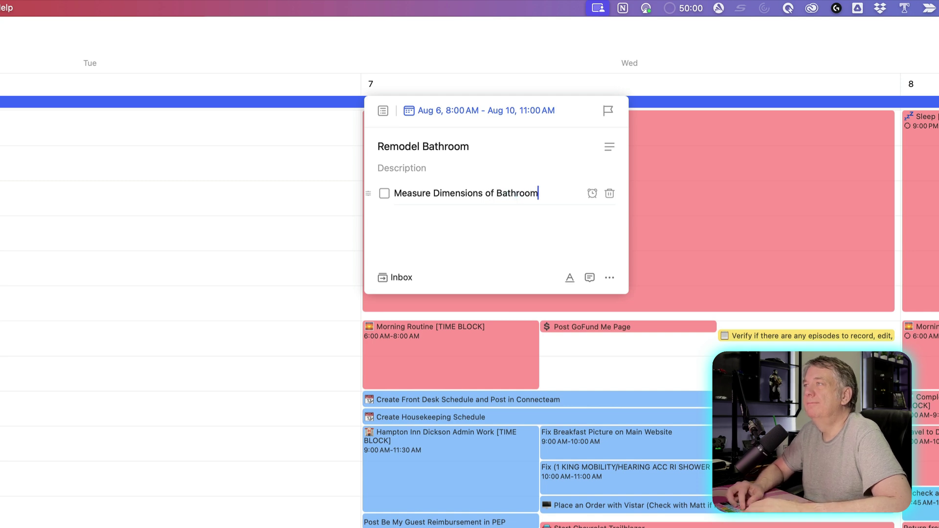
{"action": "key", "text": "Return"}
Step: Add checklist items 'Decide What Paint to Paint Bathroom', 'Decide on the type of Countertop', and 'Measure Tub'
{"action": "type", "text": "Dec"}
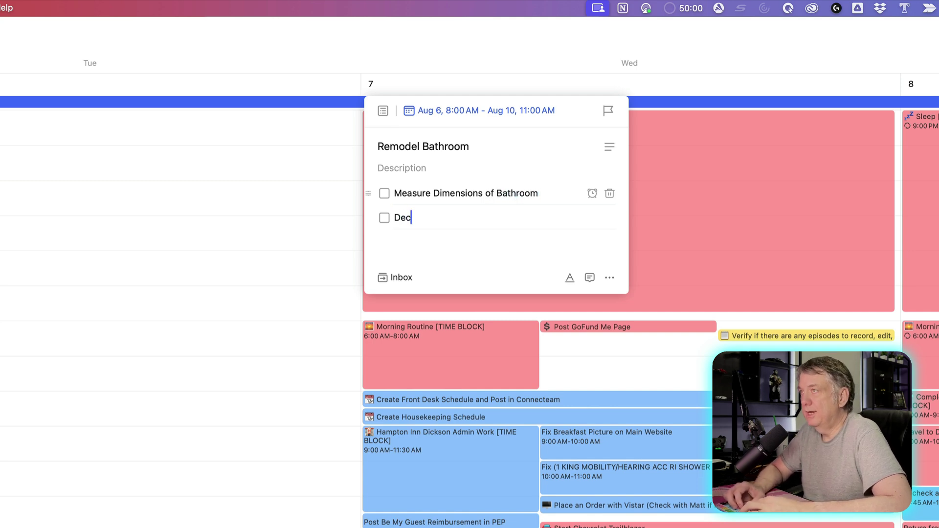
{"action": "type", "text": "ide What Paint"}
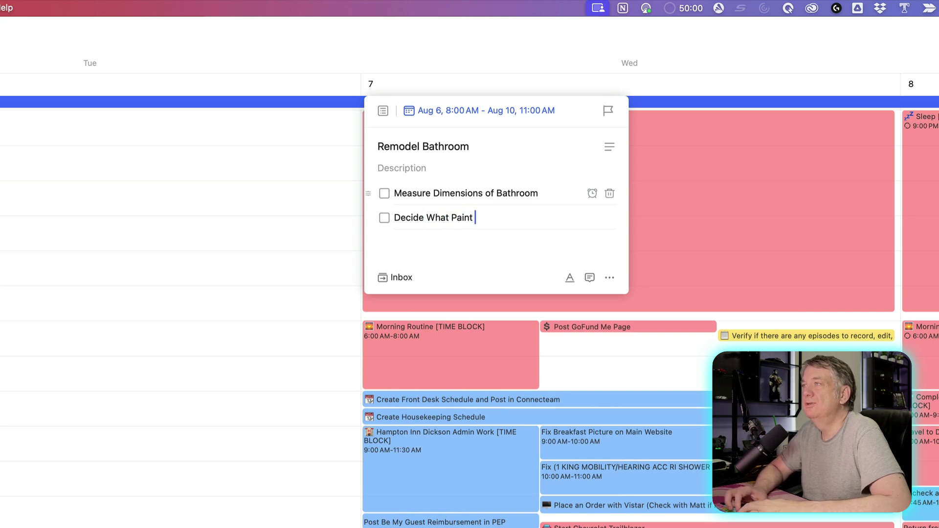
{"action": "type", "text": " to Paint Bathroom"}
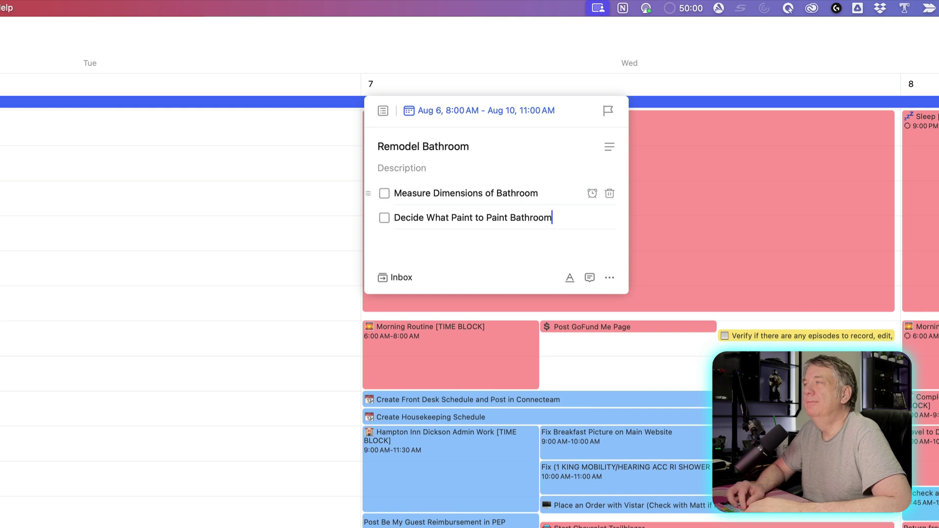
{"action": "key", "text": "Return"}
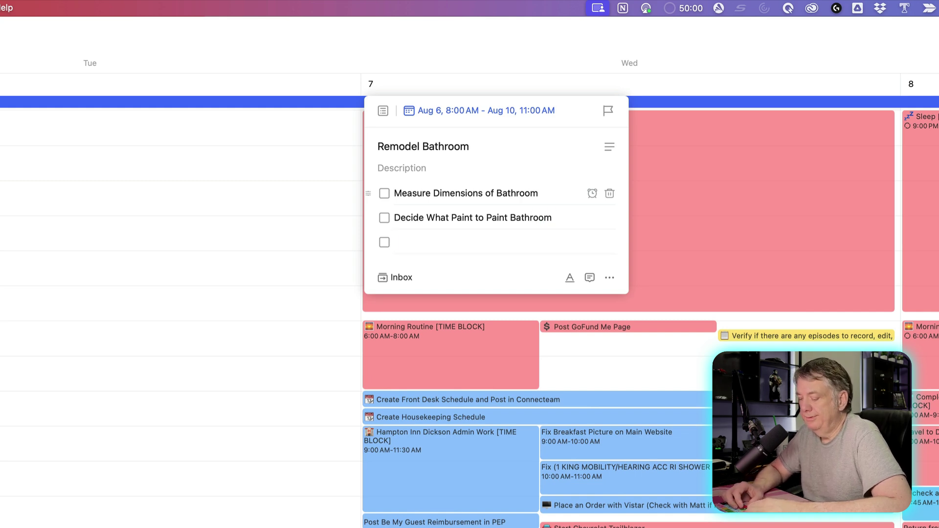
{"action": "type", "text": "Dice"}
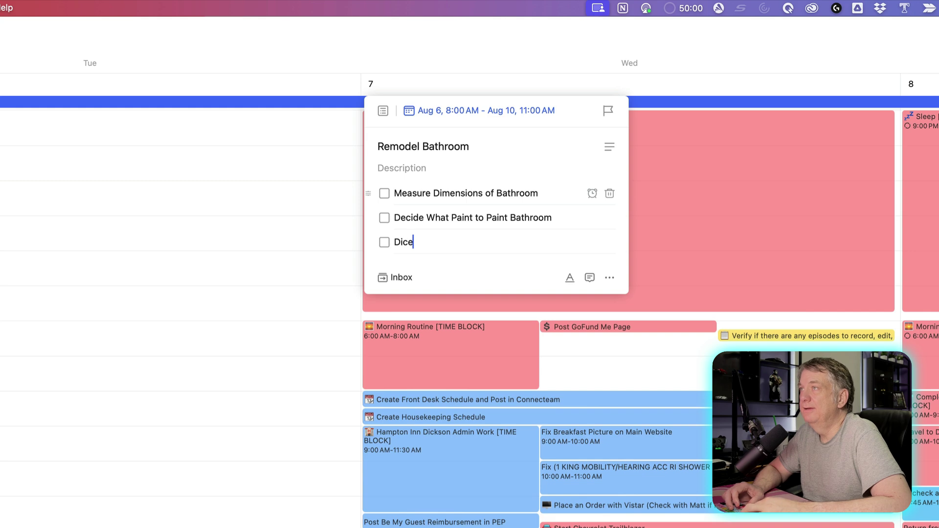
{"action": "type", "text": "cid"}
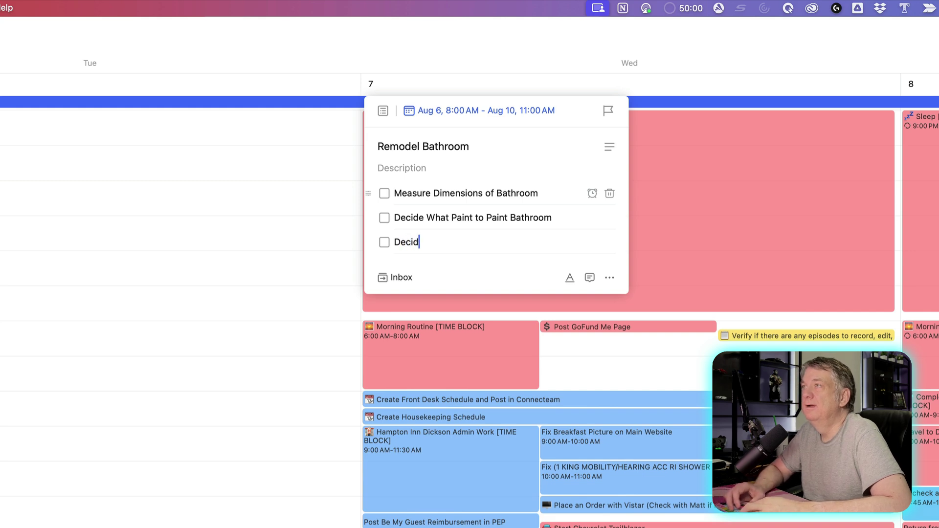
{"action": "type", "text": "e on the ty"}
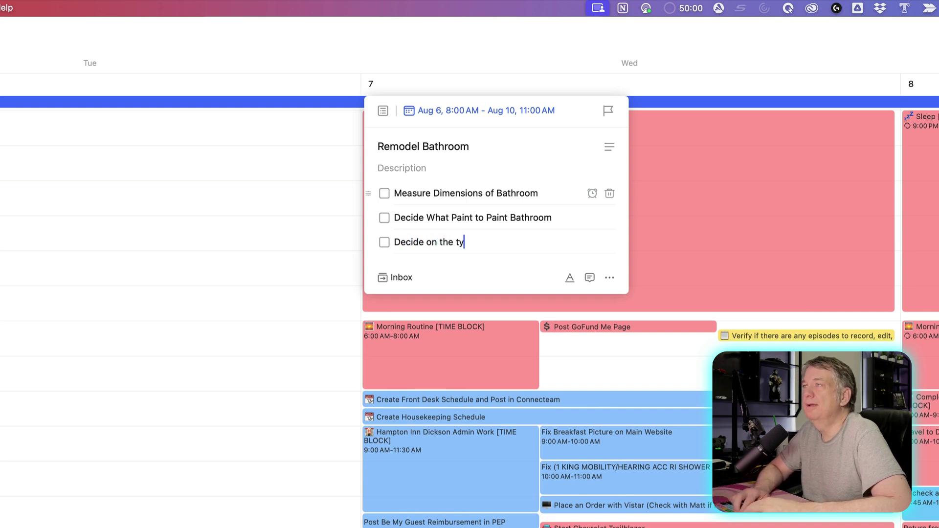
{"action": "type", "text": "pe of Counterto"}
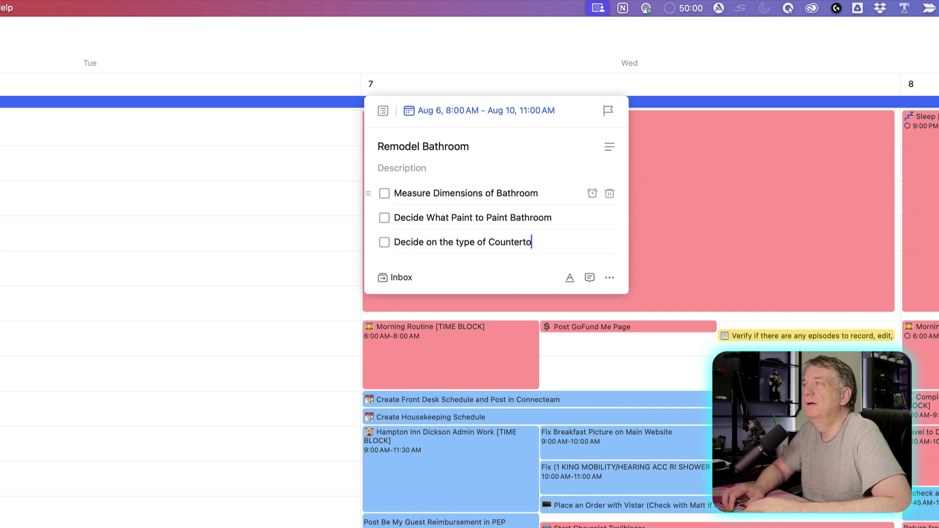
{"action": "type", "text": "p"}
{"action": "key", "text": "Return"}
{"action": "type", "text": "W"}
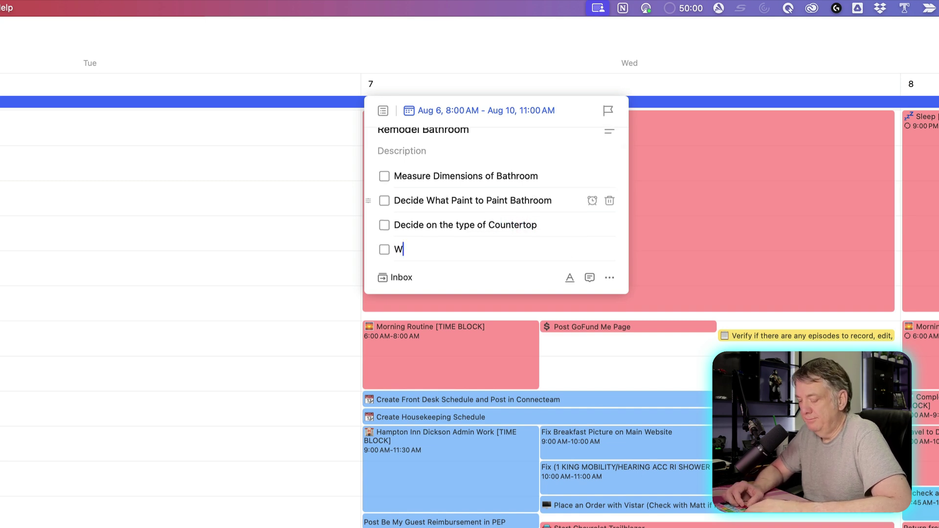
{"action": "key", "text": "BackSpace"}
{"action": "type", "text": "Measure Tub"}
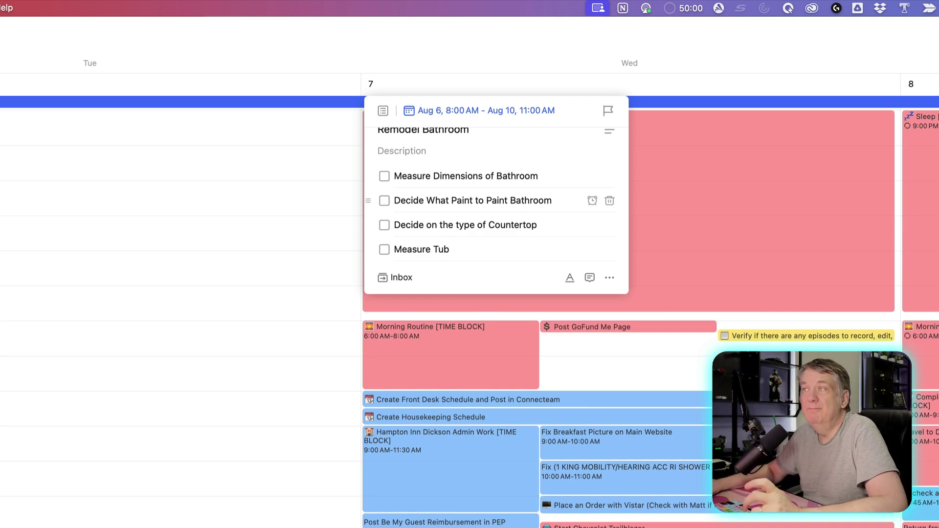
Step: Add a Remodel Bathroom subtask 'Go to Lowe's on Wednesday to Purchase Teal Paint'
{"action": "left_click", "coordinate": [610, 277]}
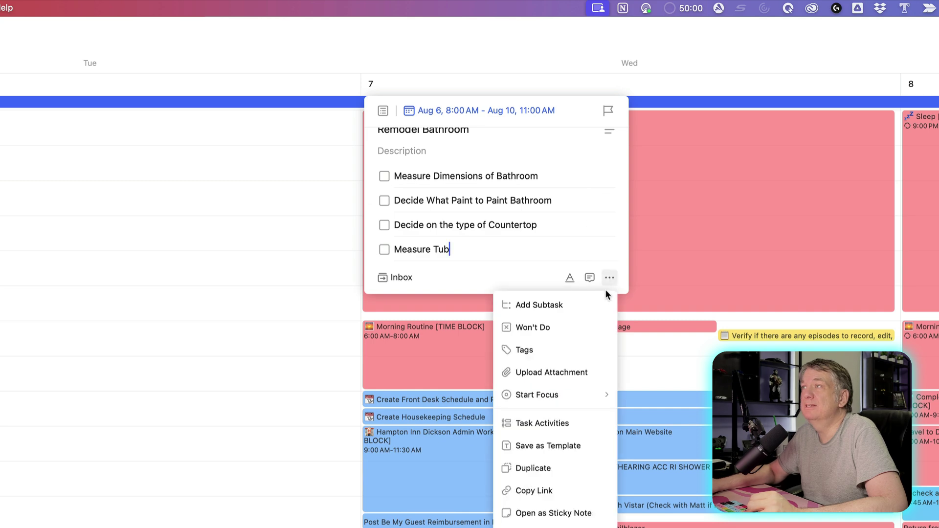
{"action": "left_click", "coordinate": [561, 303]}
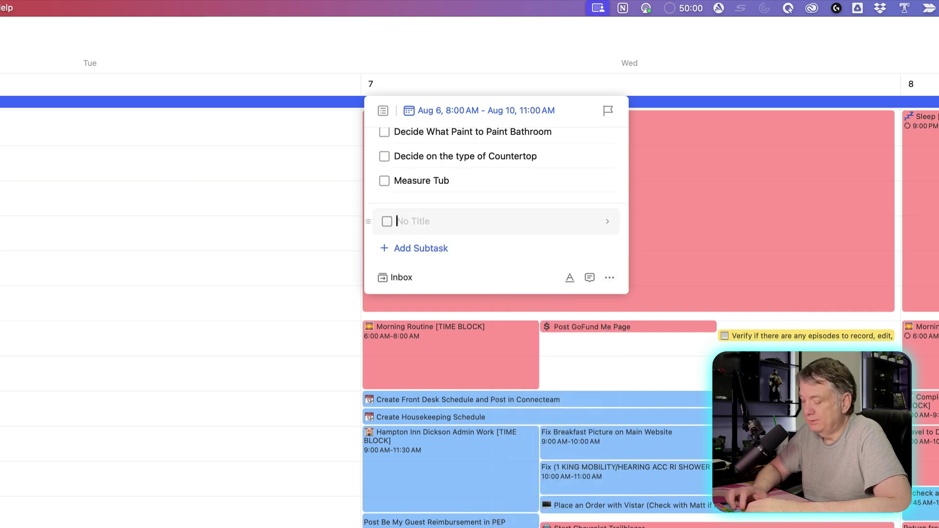
{"action": "type", "text": "Go to Lowe's on Wen"}
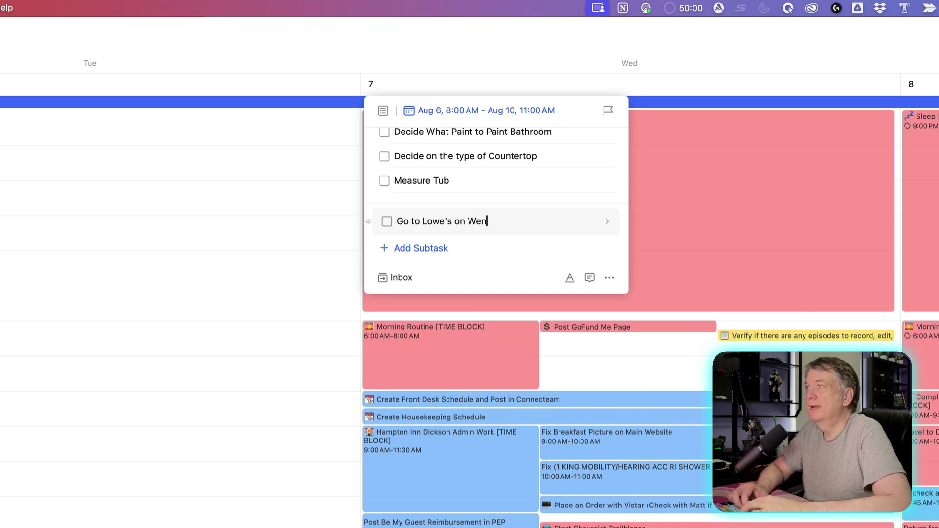
{"action": "key", "text": "BackSpace"}
{"action": "type", "text": "dnesday to "}
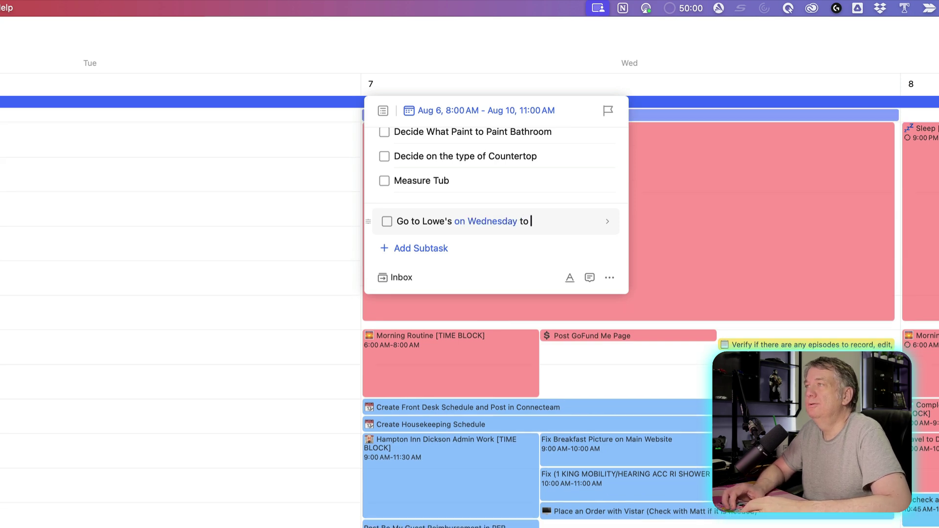
{"action": "type", "text": "Purcha"}
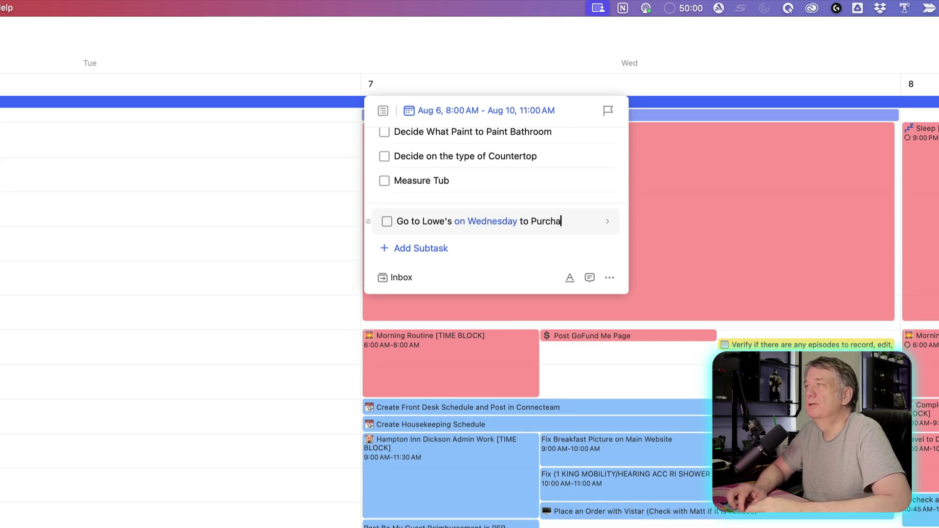
{"action": "type", "text": "se Teal Paint"}
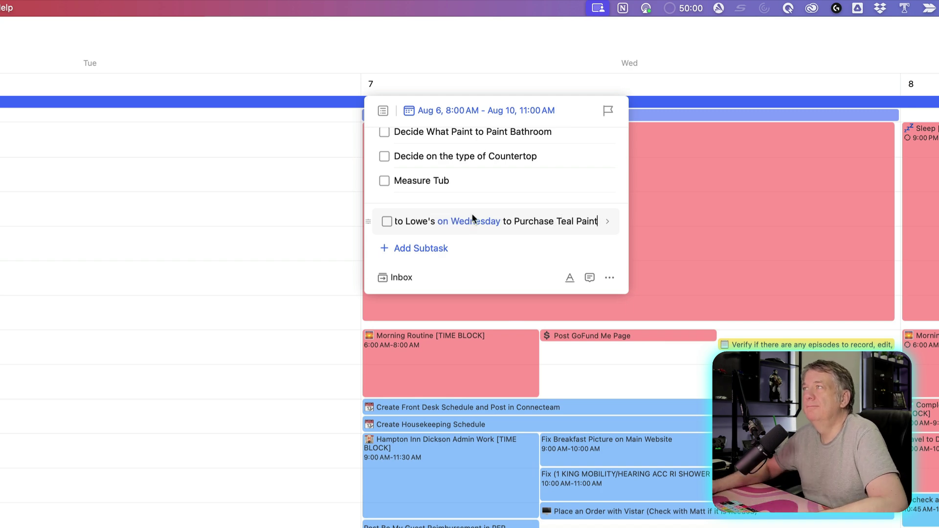
{"action": "scroll", "coordinate": [474, 254], "scroll_direction": "up", "scroll_amount": 1}
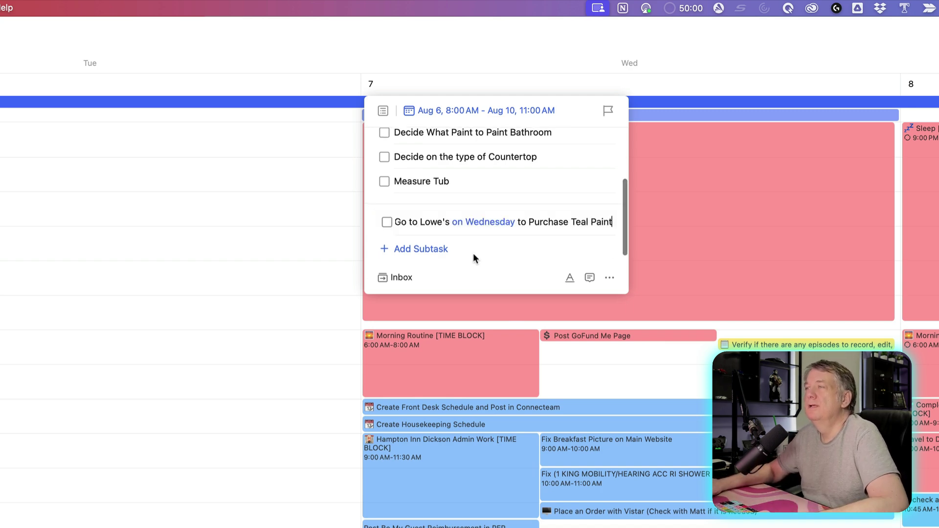
Step: Save the subtask and schedule the Lowe's errand on Wednesday, Aug 7 at 12:30–1:00 PM
{"action": "left_click", "coordinate": [249, 244]}
{"action": "left_click", "coordinate": [227, 101]}
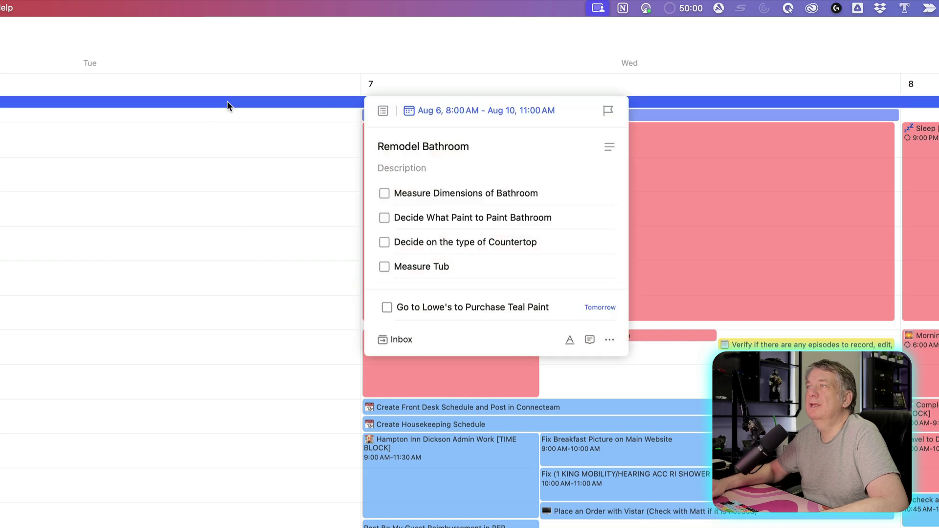
{"action": "left_click", "coordinate": [247, 245]}
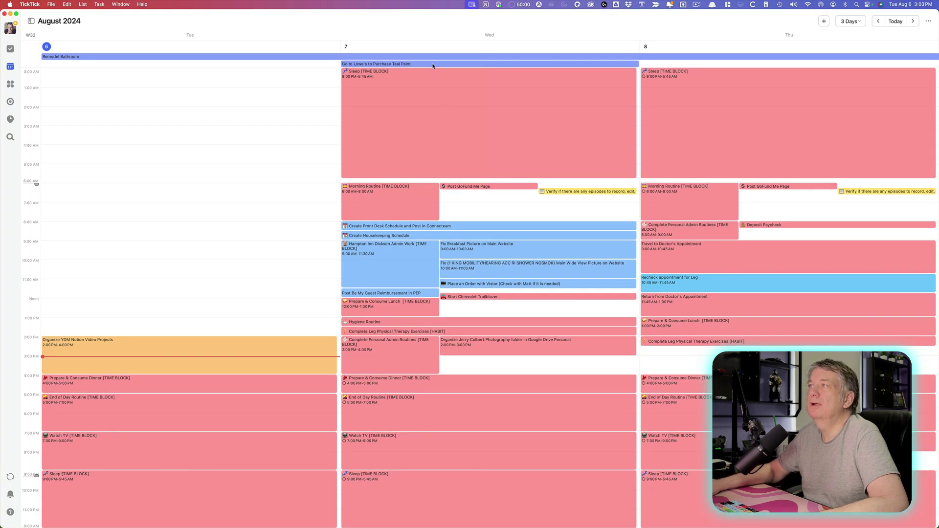
{"action": "mouse_move", "coordinate": [432, 66]}
{"action": "left_mouse_down"}
{"action": "mouse_move", "coordinate": [435, 48]}
{"action": "mouse_move", "coordinate": [486, 310]}
{"action": "left_mouse_up"}
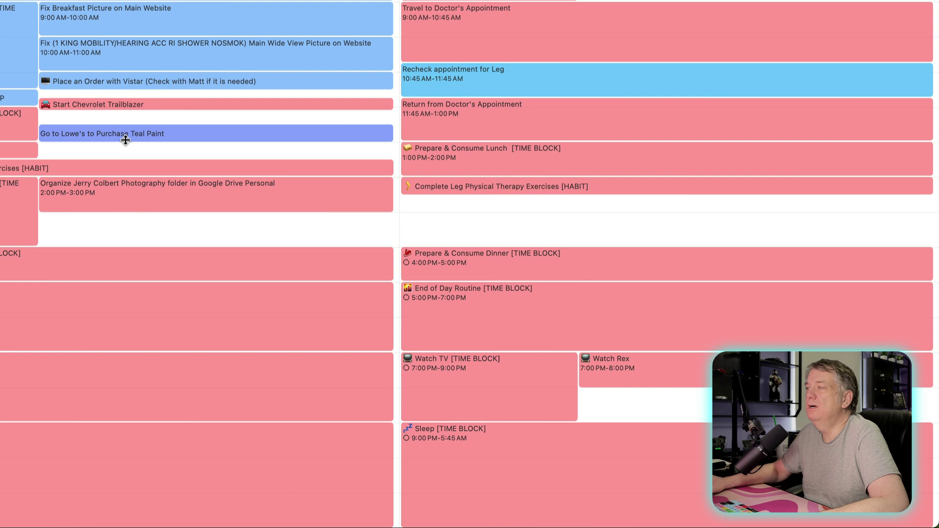
Step: Confirm the Lowe's errand's parent task is Remodel Bathroom
{"action": "left_click", "coordinate": [493, 310]}
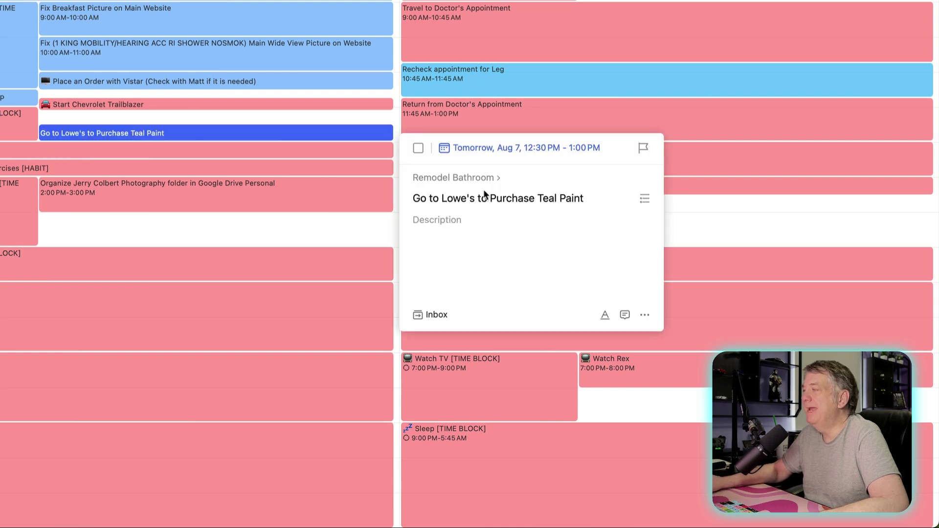
{"action": "left_click", "coordinate": [437, 179]}
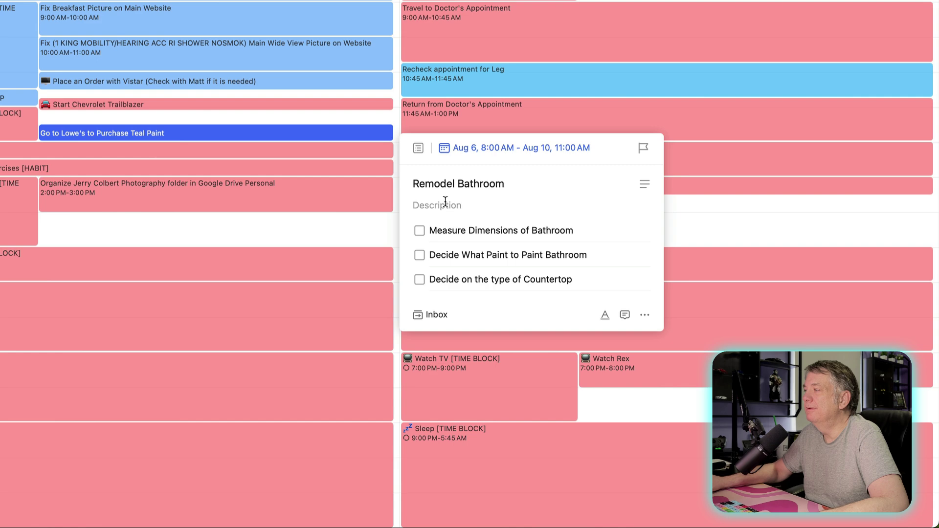
{"action": "scroll", "coordinate": [468, 260], "scroll_direction": "down", "scroll_amount": 3}
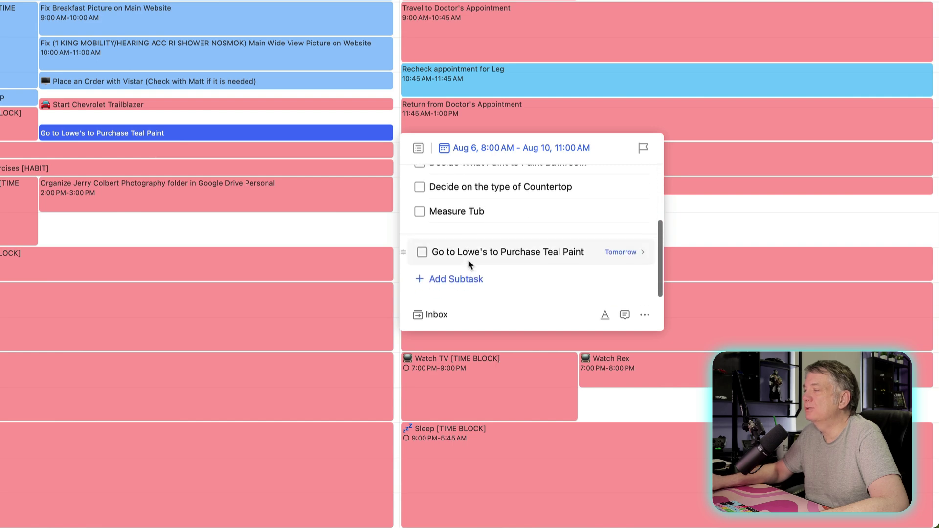
{"action": "scroll", "coordinate": [468, 260], "scroll_direction": "up", "scroll_amount": 1}
{"action": "scroll", "coordinate": [468, 262], "scroll_direction": "up", "scroll_amount": 2}
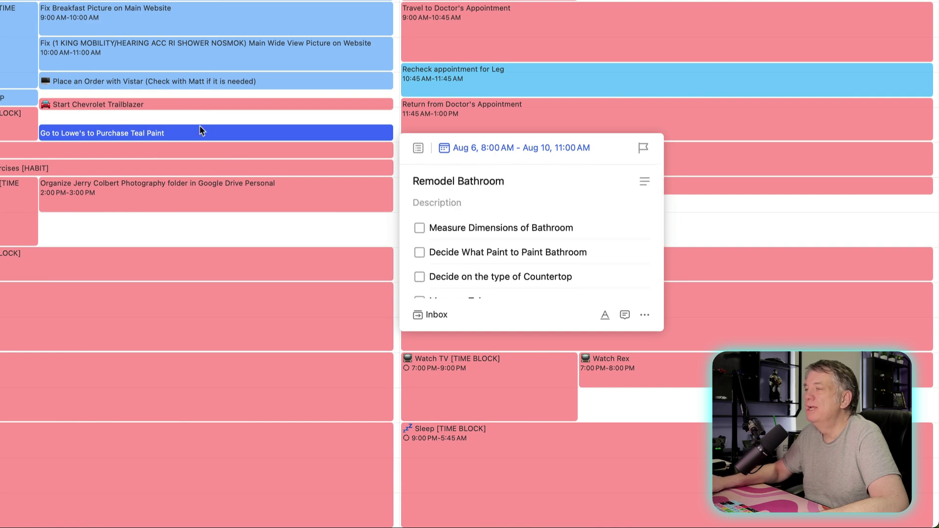
{"action": "left_click", "coordinate": [203, 130]}
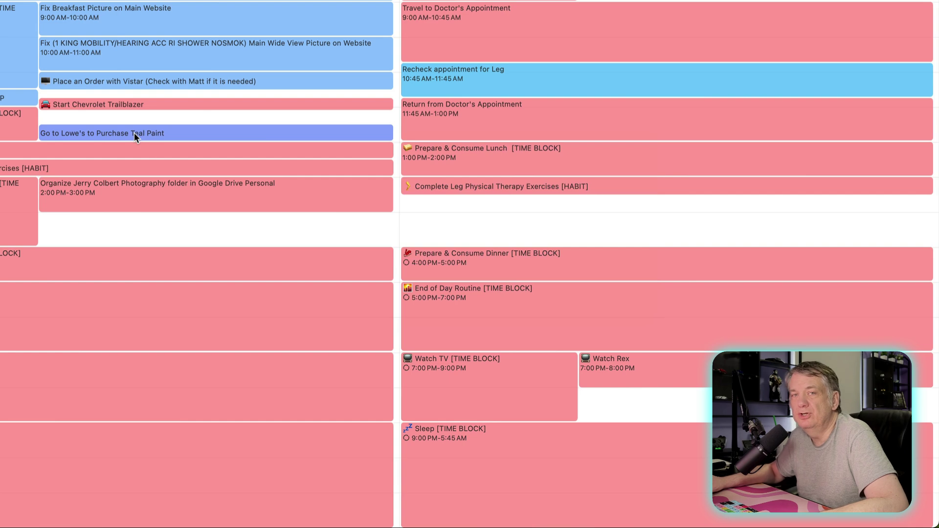